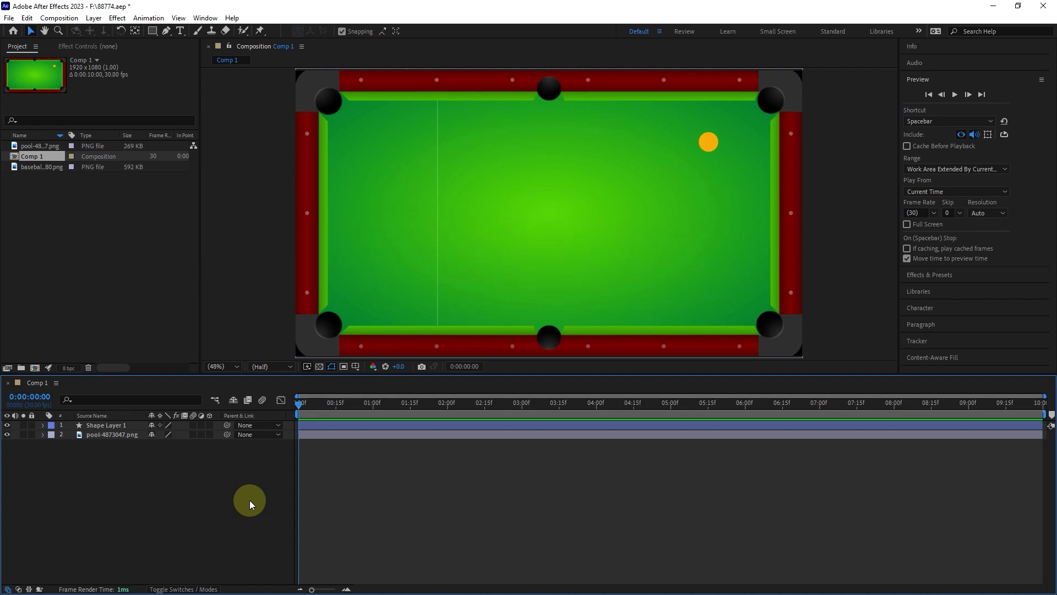
# - Preview the ball animation, then return to the start of the composition
pyautogui.press('space')
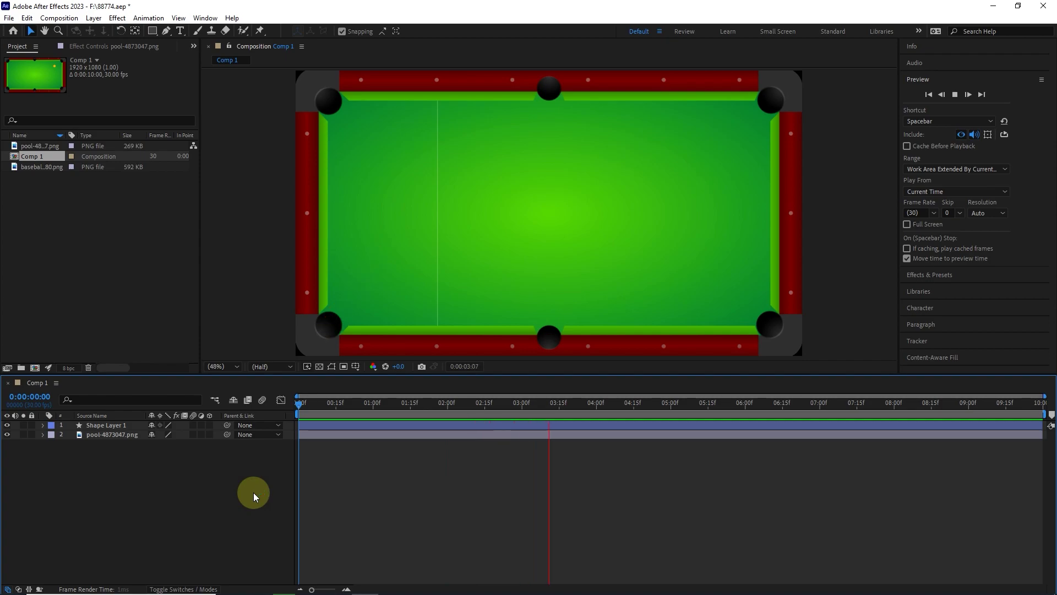
pyautogui.click(316, 405)
pyautogui.moveTo(314, 410); pyautogui.dragTo(277, 436)
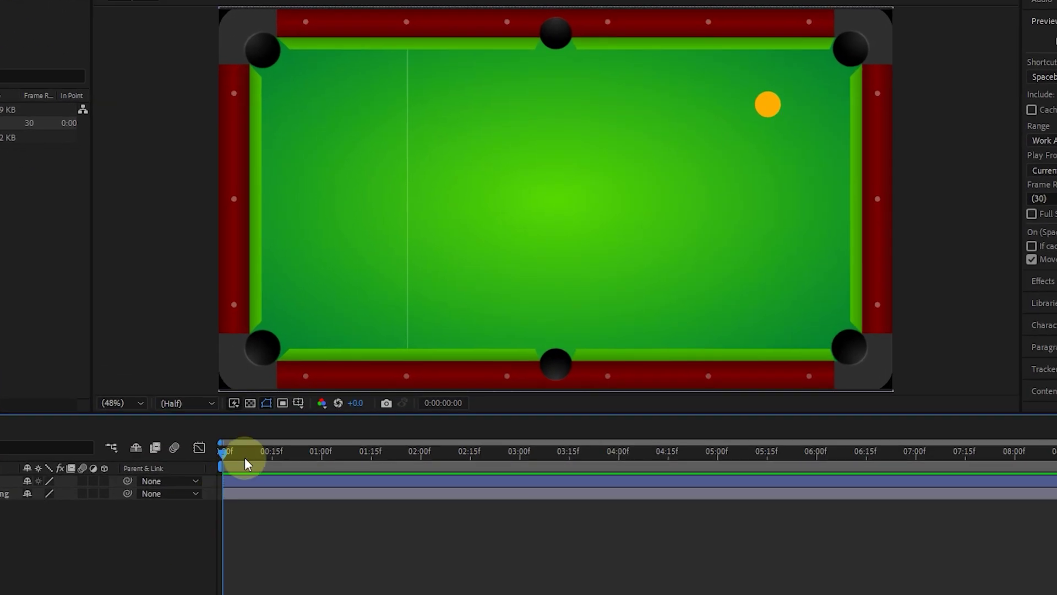
# - Add markers on the ball layer at 0:00:00:15 and 0:00:01:12
pyautogui.click(317, 406)
pyautogui.moveTo(255, 455); pyautogui.dragTo(273, 467)
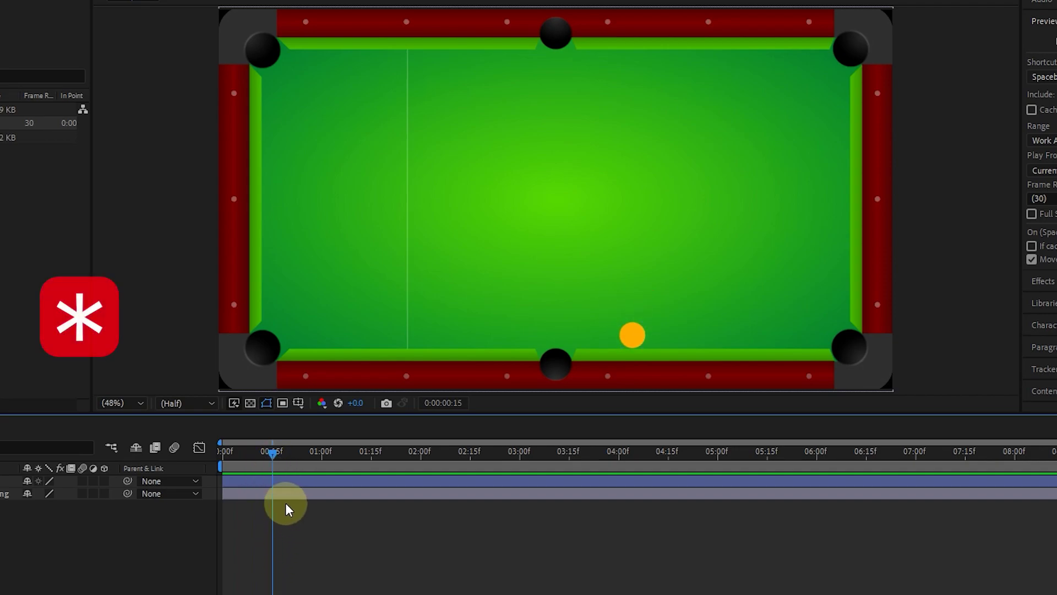
pyautogui.click(272, 469)
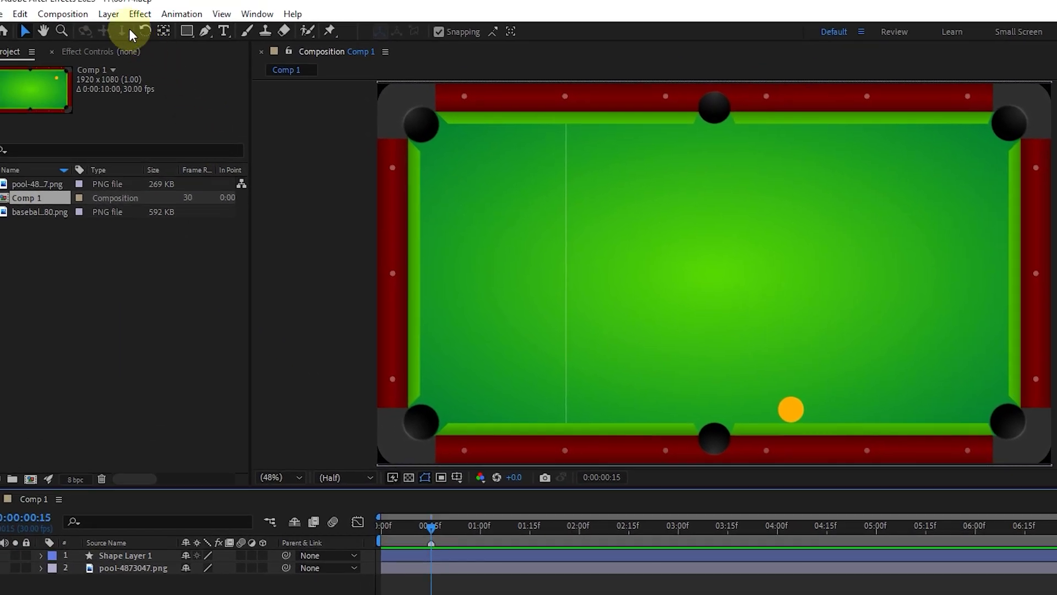
pyautogui.click(109, 14)
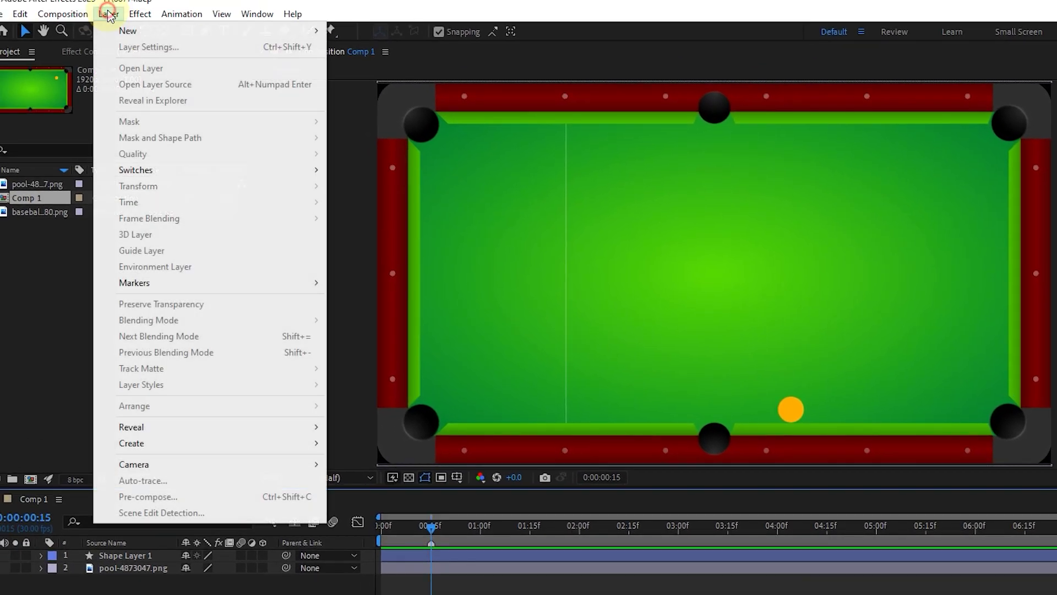
pyautogui.moveTo(196, 282)
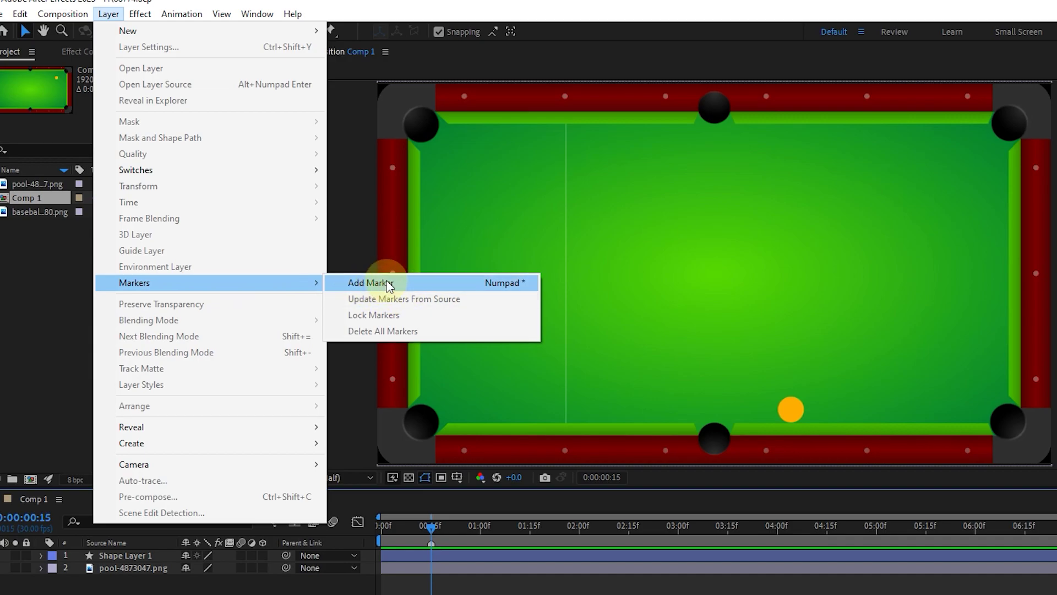
pyautogui.click(438, 582)
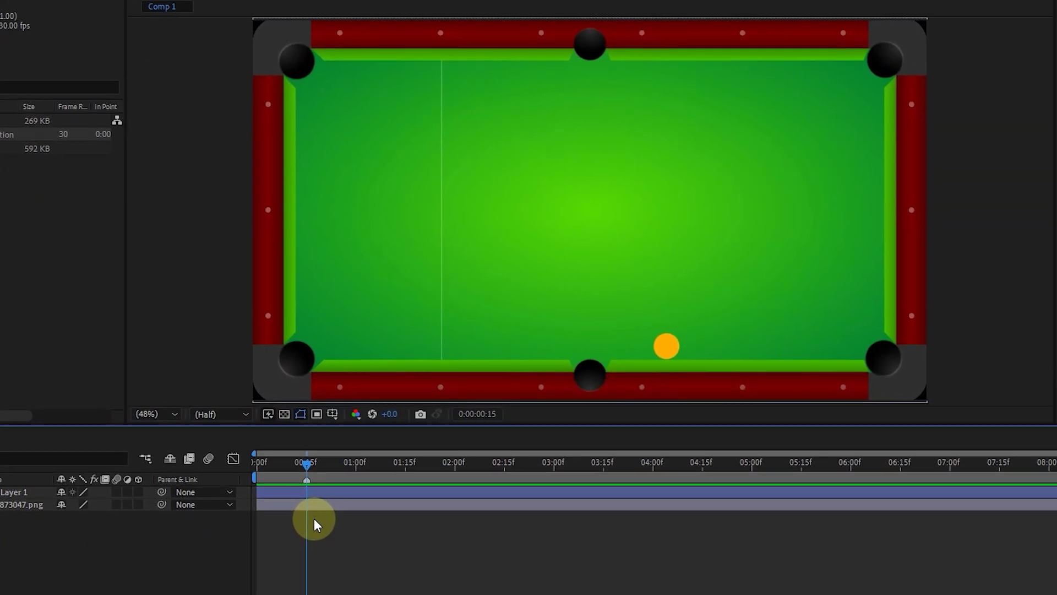
pyautogui.moveTo(313, 463); pyautogui.dragTo(395, 475)
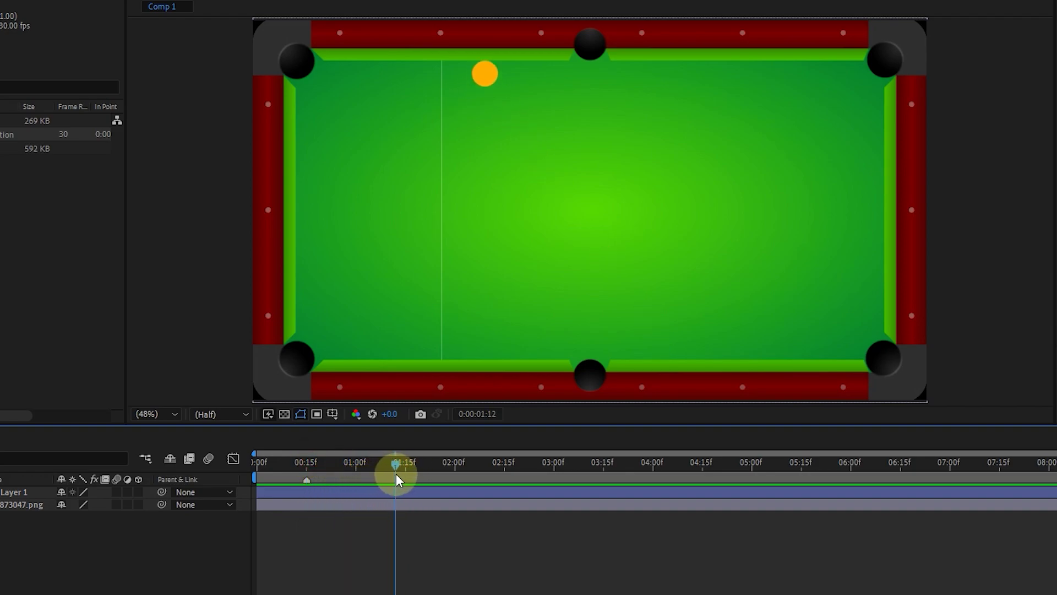
pyautogui.press('KP_Multiply')
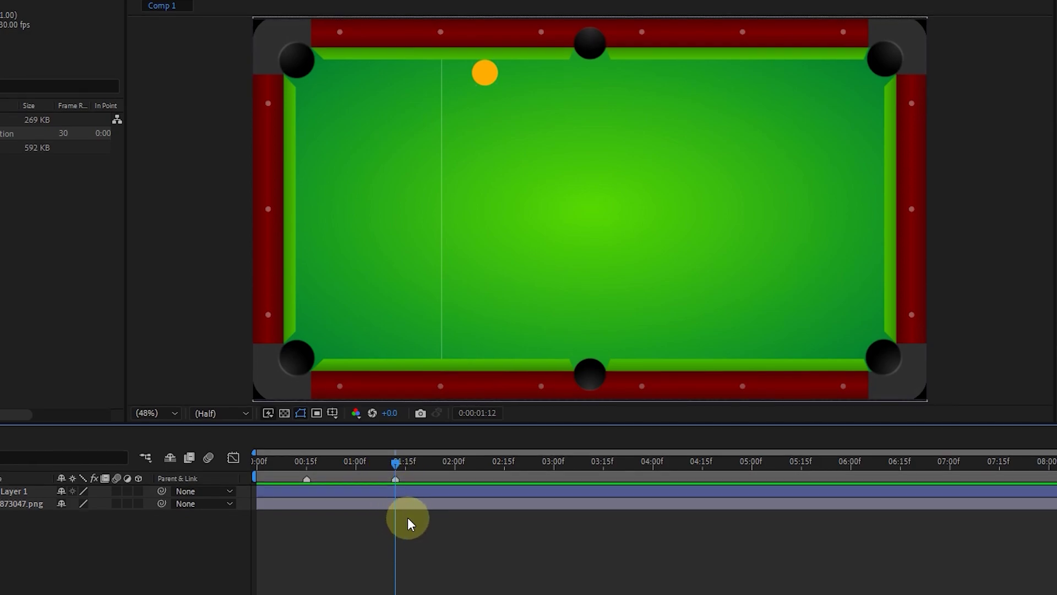
# - Jump the current time to the 00:15f marker and then to the 01:12 marker
pyautogui.rightClick(317, 450)
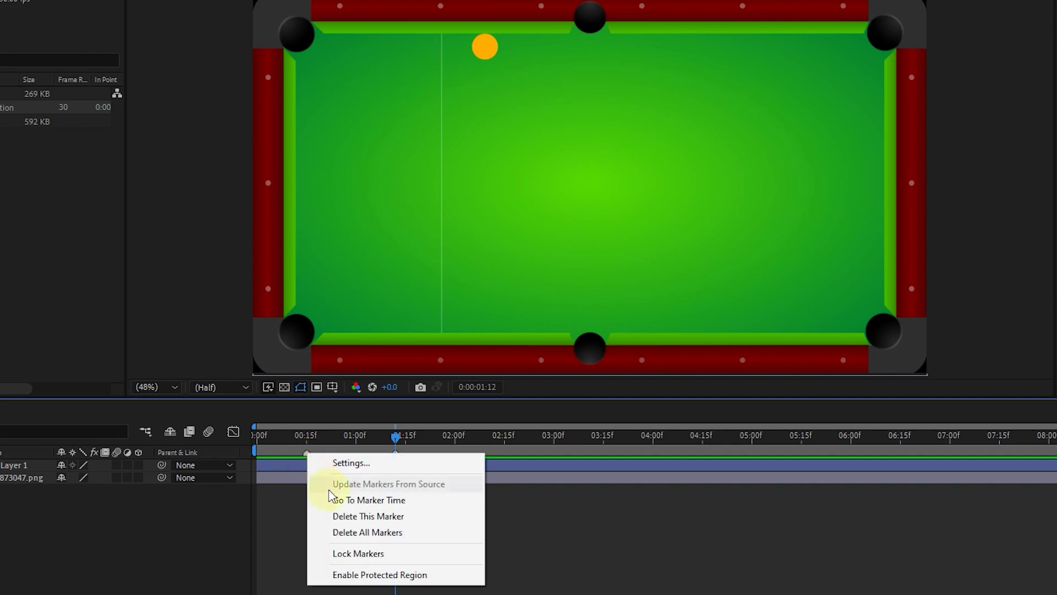
pyautogui.click(374, 499)
pyautogui.rightClick(393, 453)
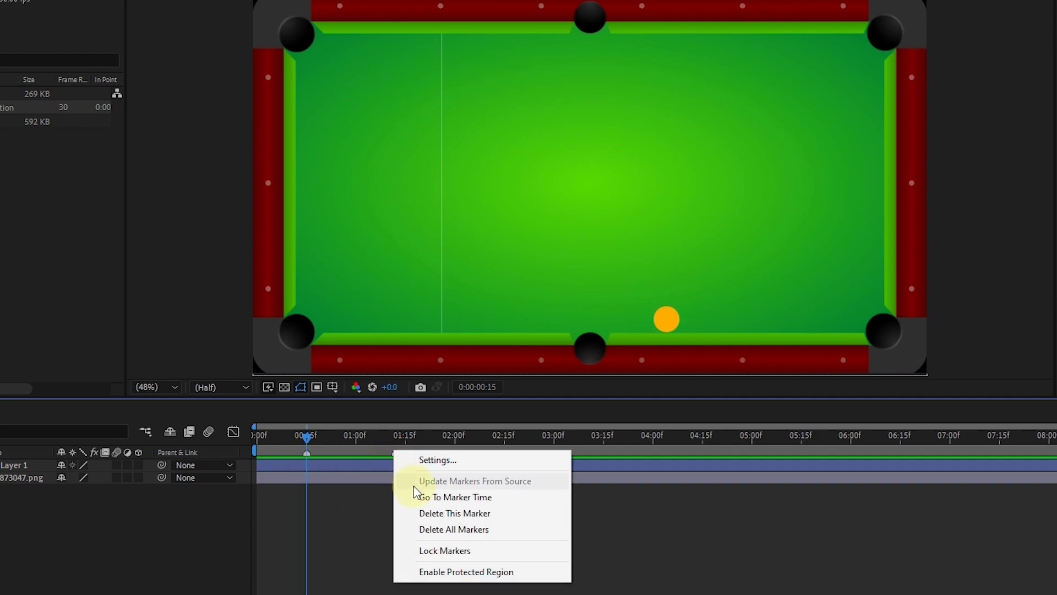
pyautogui.click(434, 496)
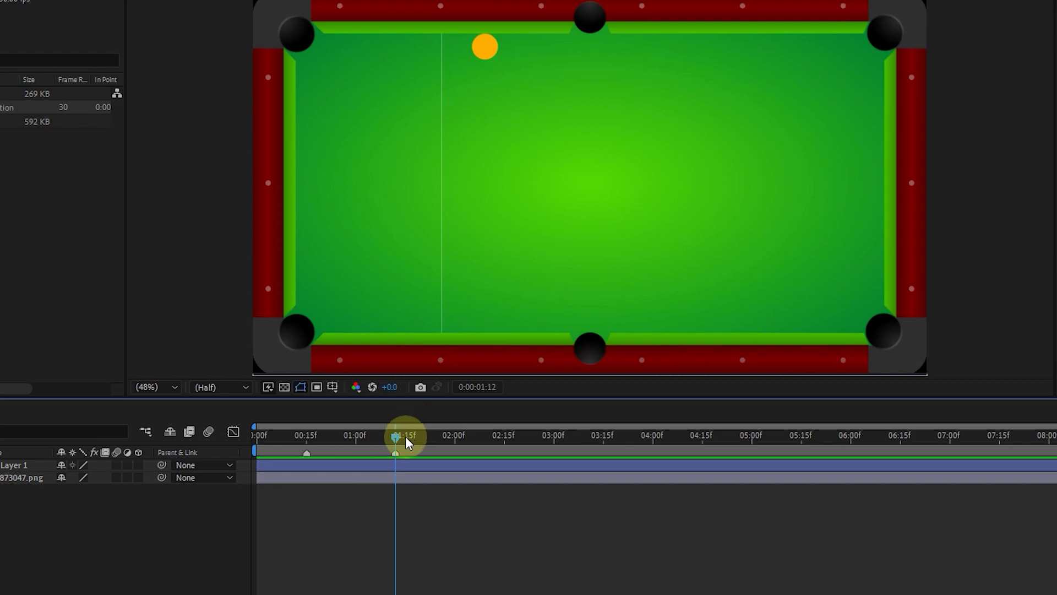
pyautogui.moveTo(394, 438)
pyautogui.mouseDown()
pyautogui.moveTo(309, 443)
pyautogui.moveTo(394, 446)
pyautogui.mouseUp()
# - Delete the 01:12 marker, then delete all markers, undoing each deletion
pyautogui.click(396, 453)
pyautogui.rightClick(398, 456)
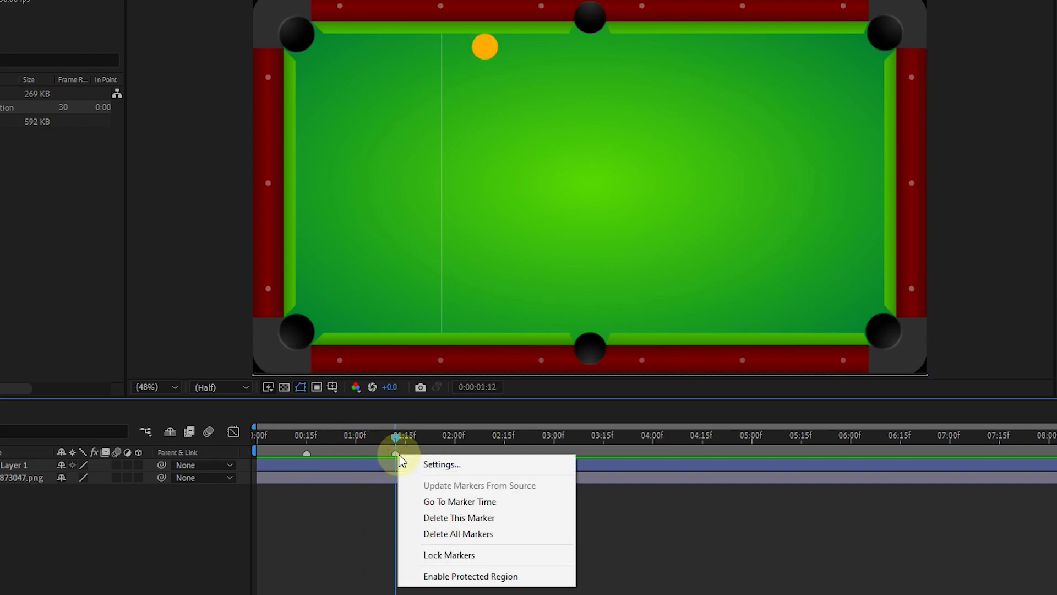
pyautogui.click(504, 522)
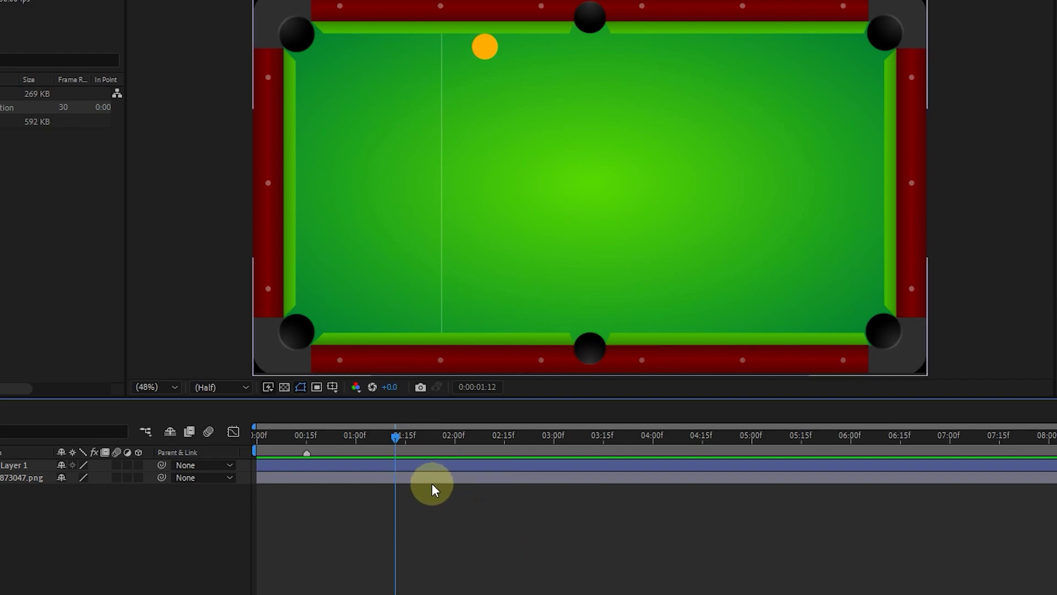
pyautogui.hotkey('ctrl', 'z')
pyautogui.rightClick(394, 456)
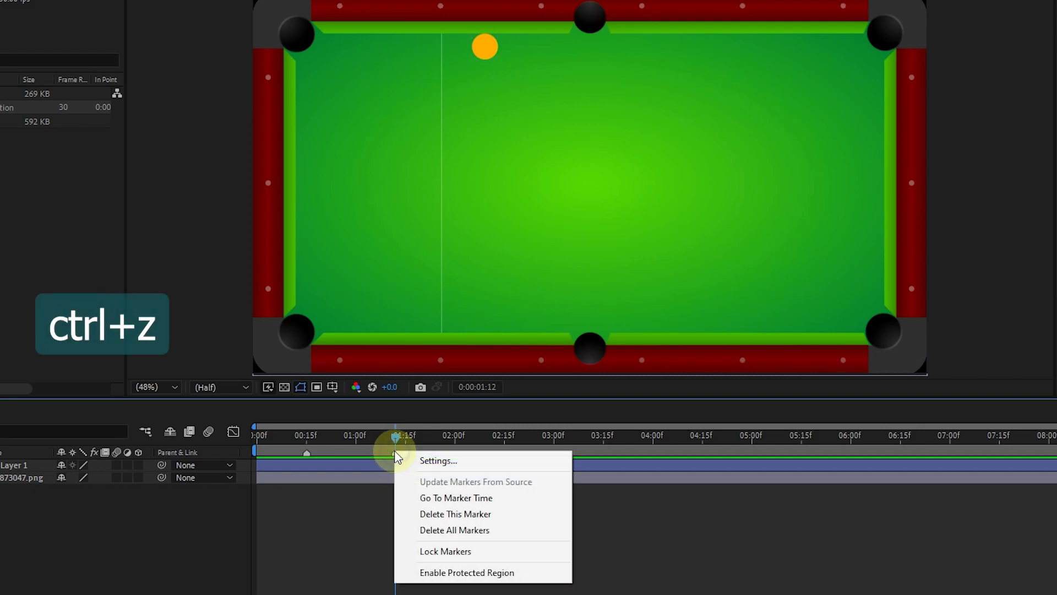
pyautogui.click(505, 532)
pyautogui.hotkey('ctrl', 'z')
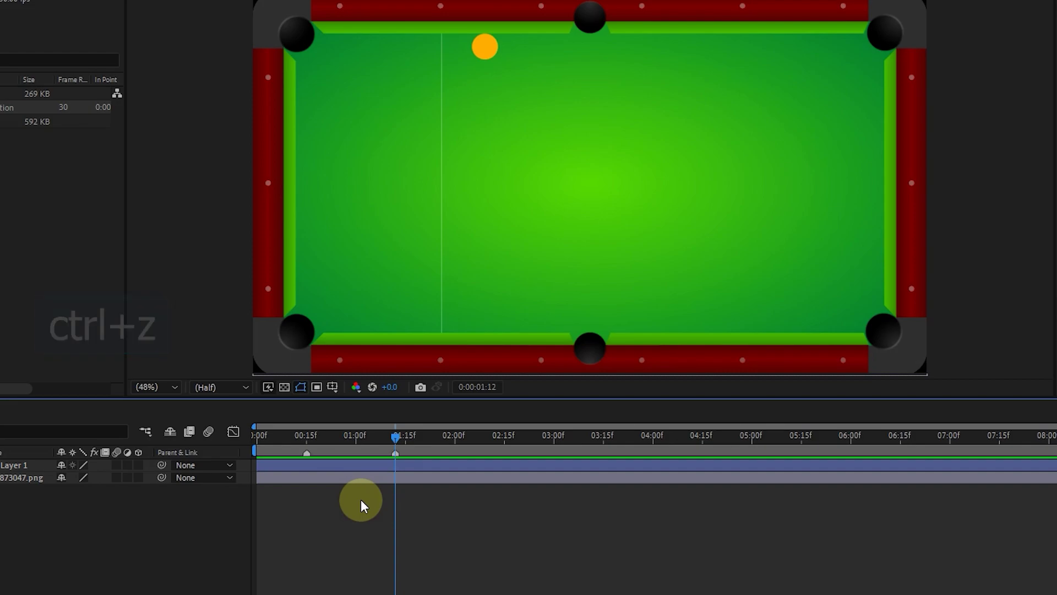
# - Lock the markers, toggle the lock, and test dragging the 00:15f marker
pyautogui.rightClick(396, 453)
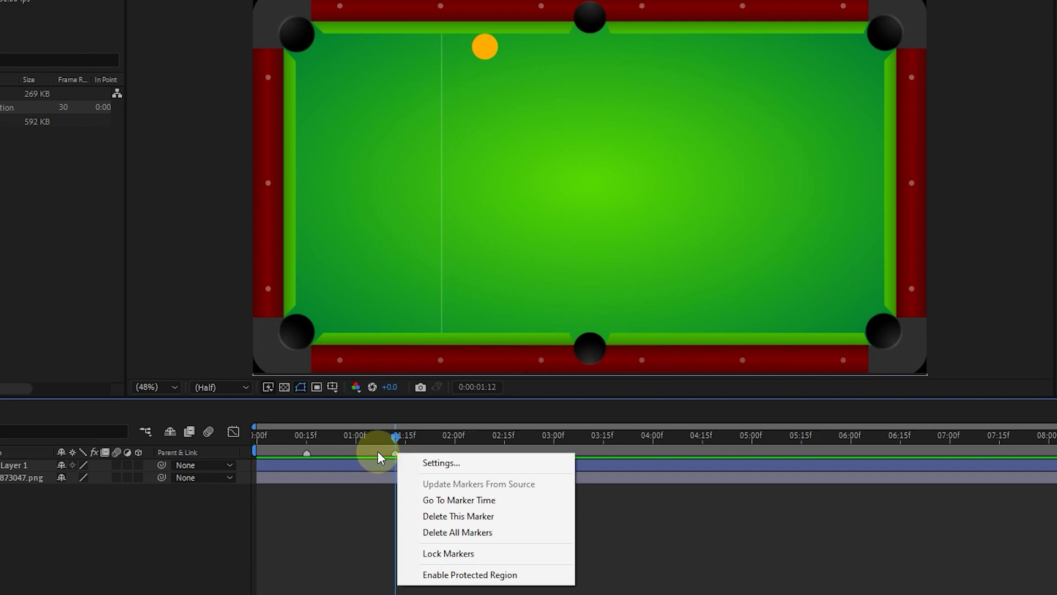
pyautogui.click(445, 553)
pyautogui.click(308, 452)
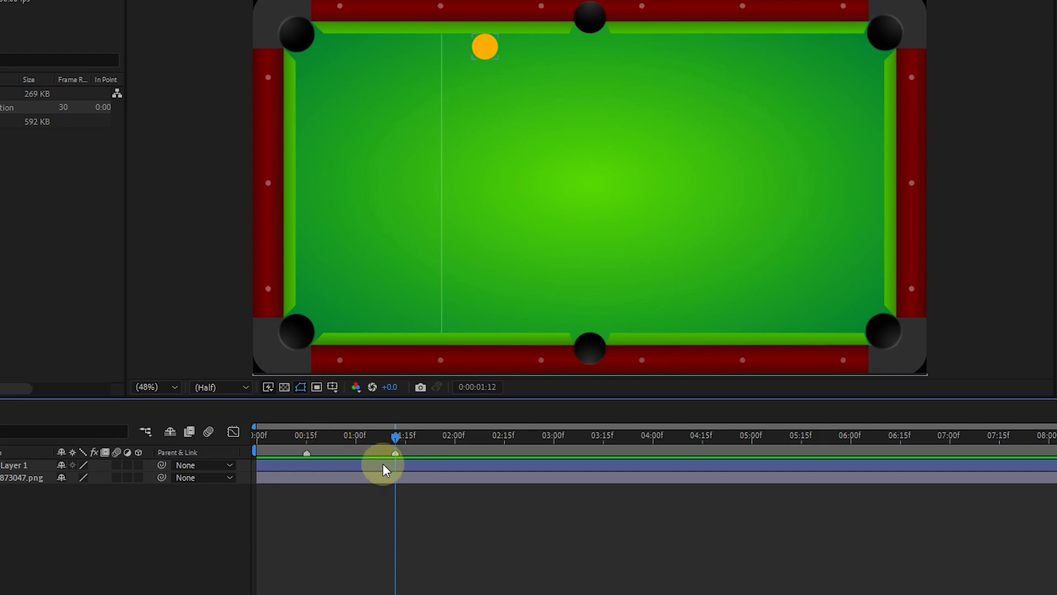
pyautogui.rightClick(307, 455)
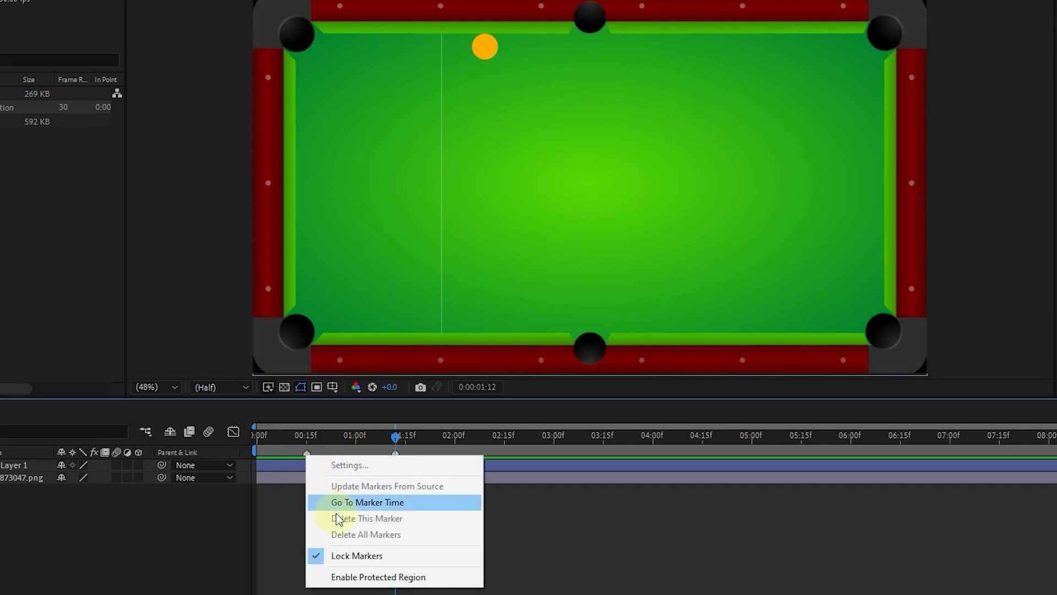
pyautogui.click(363, 555)
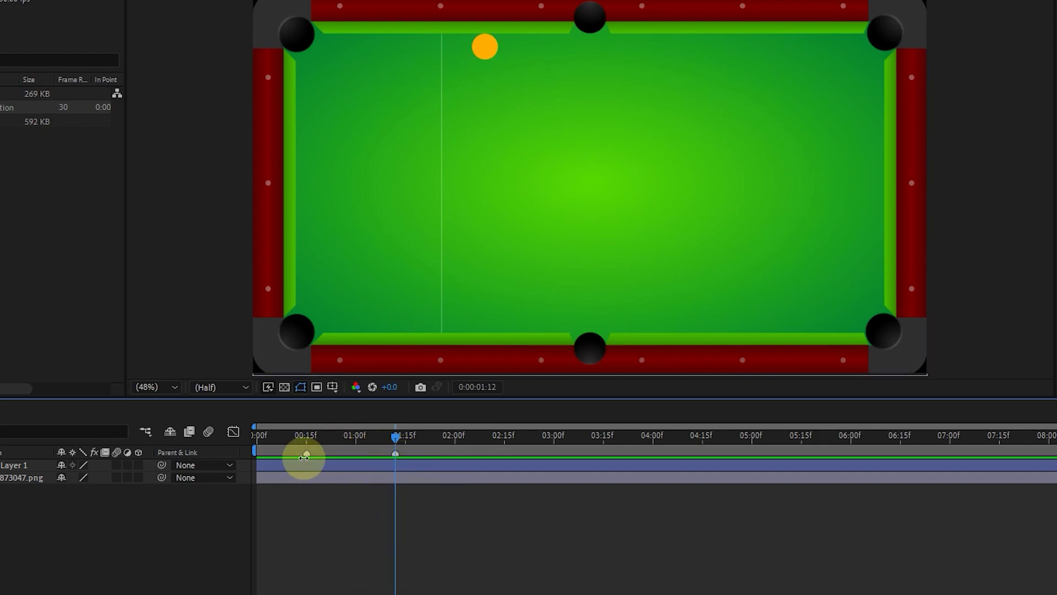
pyautogui.moveTo(307, 454)
pyautogui.mouseDown()
pyautogui.moveTo(288, 457)
pyautogui.moveTo(307, 455)
pyautogui.mouseUp()
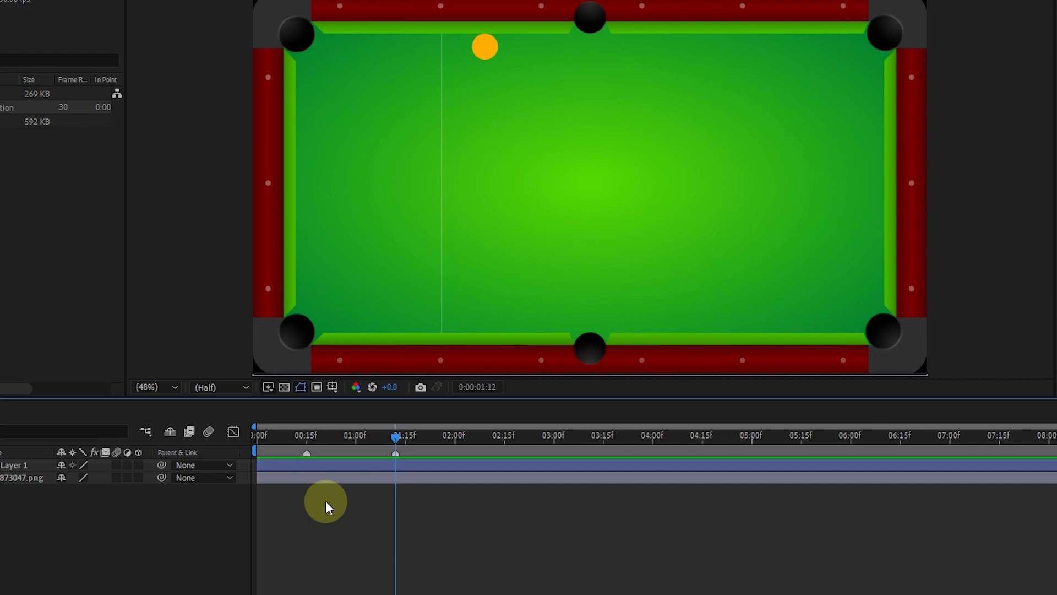
# - Make the 00:15f marker a protected region around 02:12f–03:02f, then scrub from 01:12 to 01:29
pyautogui.rightClick(307, 454)
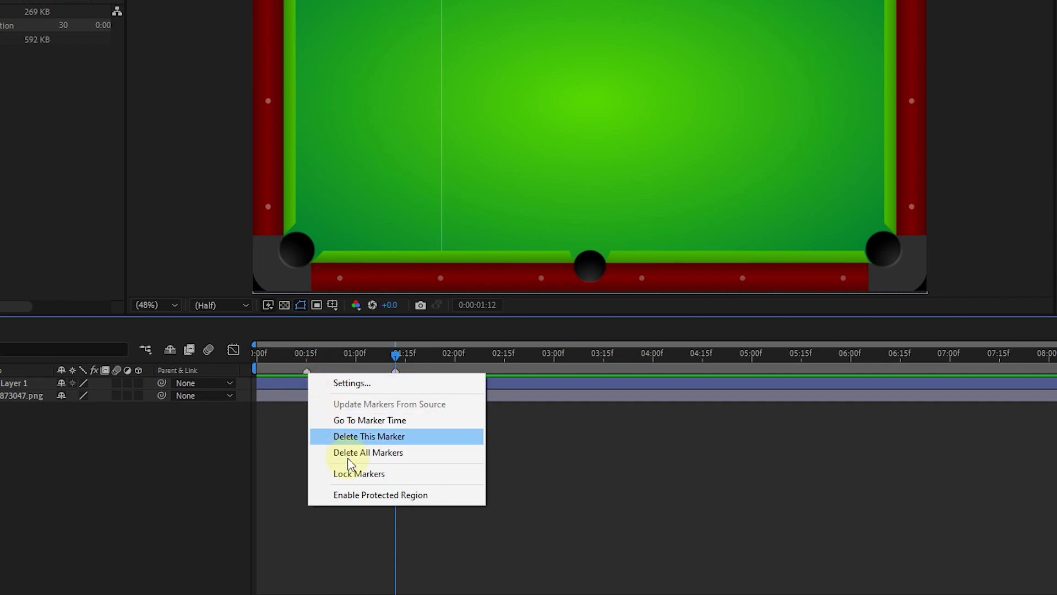
pyautogui.click(389, 495)
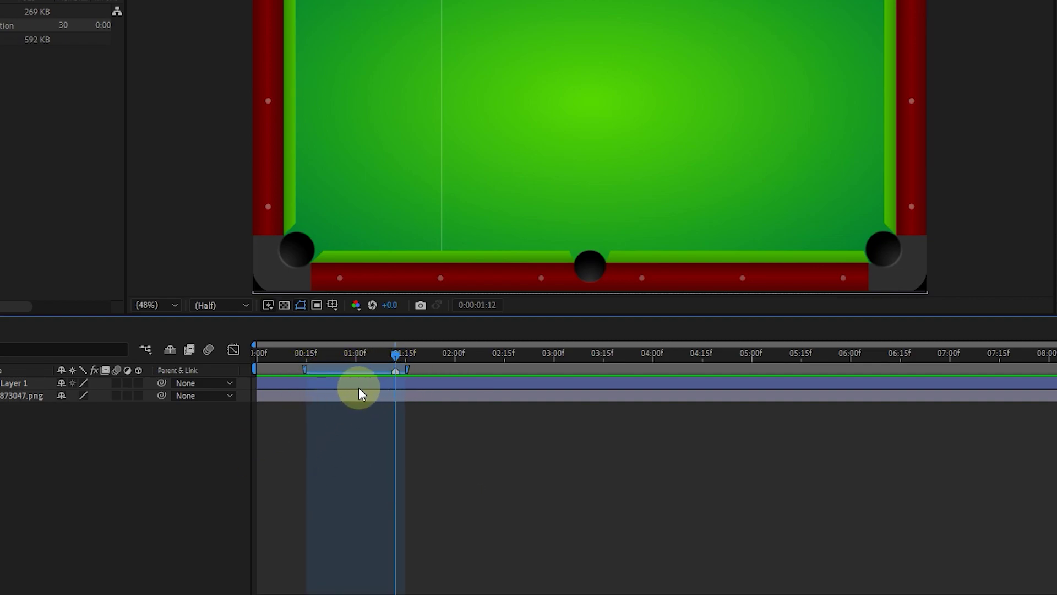
pyautogui.moveTo(411, 368); pyautogui.dragTo(376, 370)
pyautogui.moveTo(304, 369)
pyautogui.mouseDown()
pyautogui.moveTo(479, 366)
pyautogui.moveTo(363, 368)
pyautogui.moveTo(426, 365)
pyautogui.moveTo(306, 354)
pyautogui.moveTo(315, 354)
pyautogui.moveTo(306, 371)
pyautogui.mouseUp()
pyautogui.press('space')
pyautogui.moveTo(398, 354); pyautogui.dragTo(546, 366)
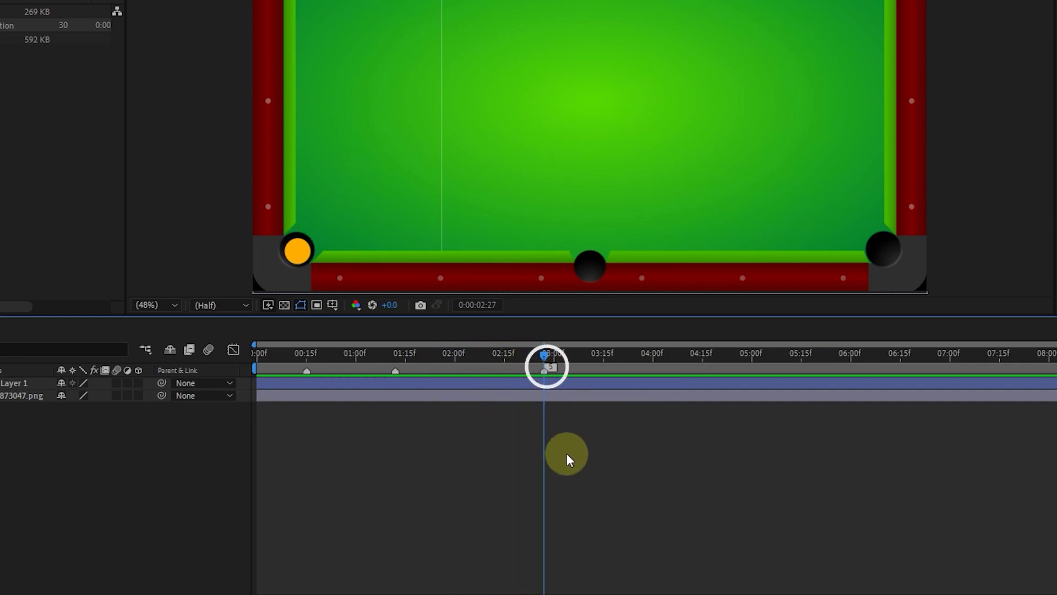
# - Drop composition marker 5 near 02:27 and composition marker 6 at 03:15
pyautogui.hotkey('shift', '5')
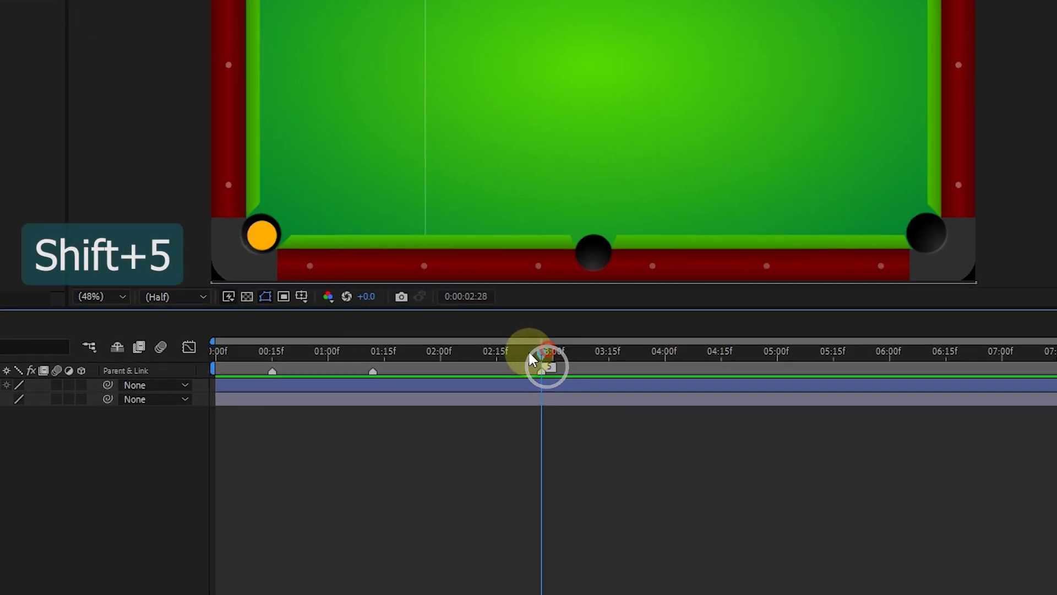
pyautogui.click(531, 355)
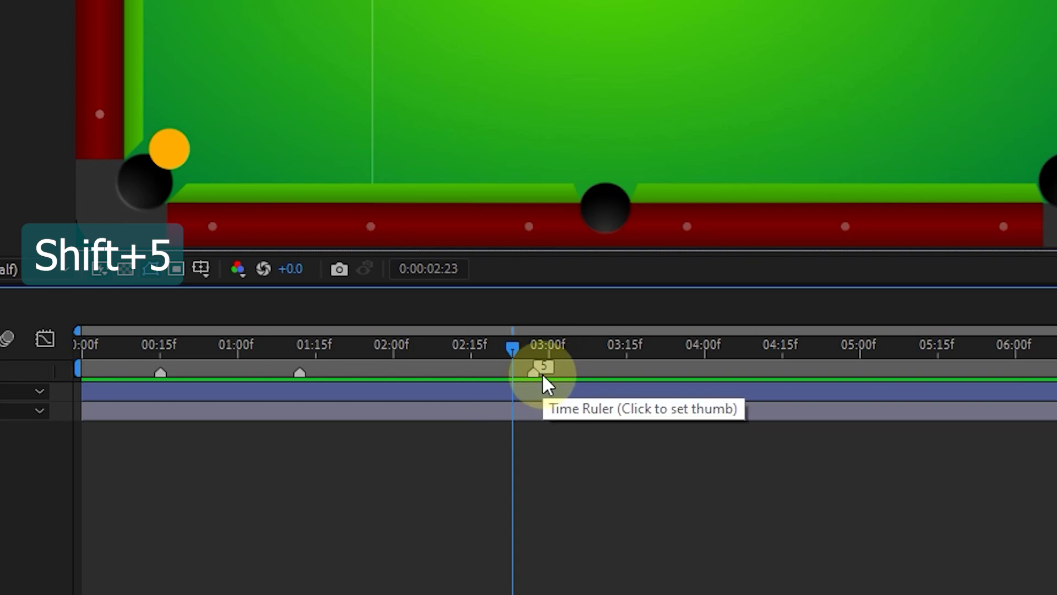
pyautogui.moveTo(567, 348); pyautogui.dragTo(627, 357)
pyautogui.hotkey('shift', '6')
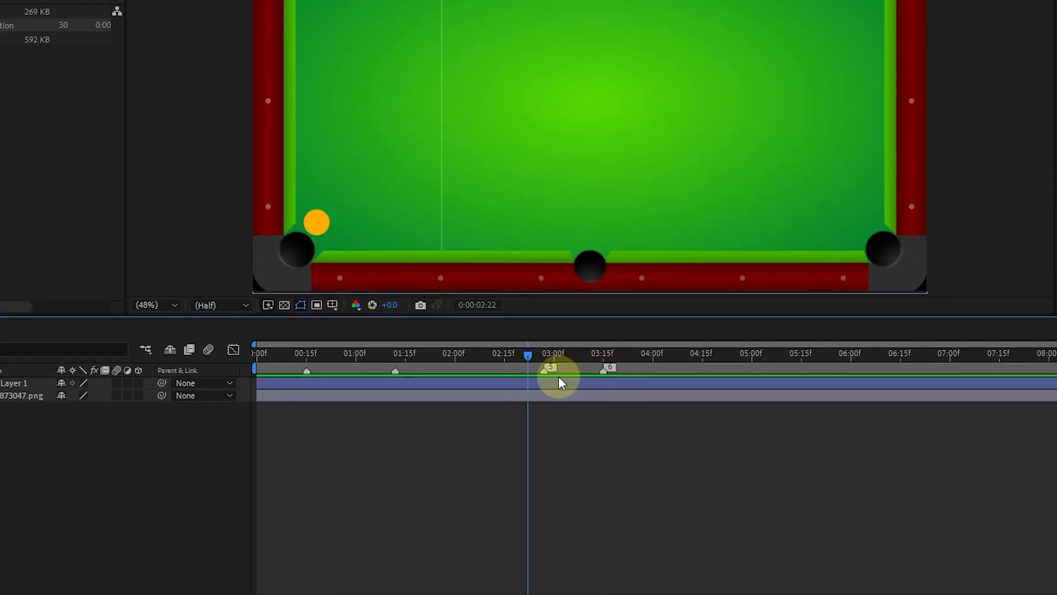
pyautogui.rightClick(395, 372)
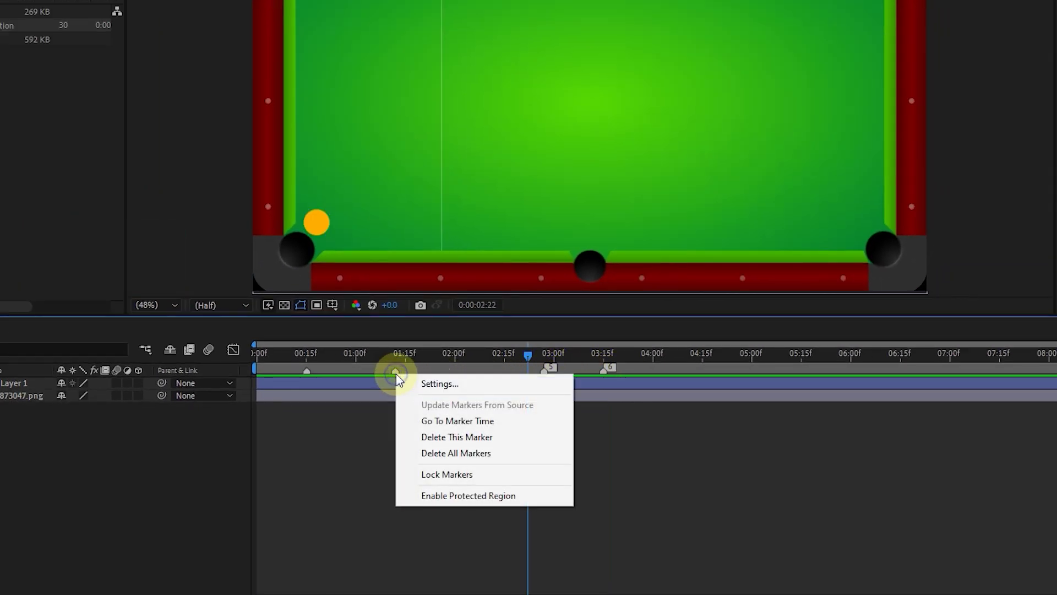
# - Give the 01:12 marker a 10-frame duration, the comment 'Music' and the Red label
pyautogui.click(440, 384)
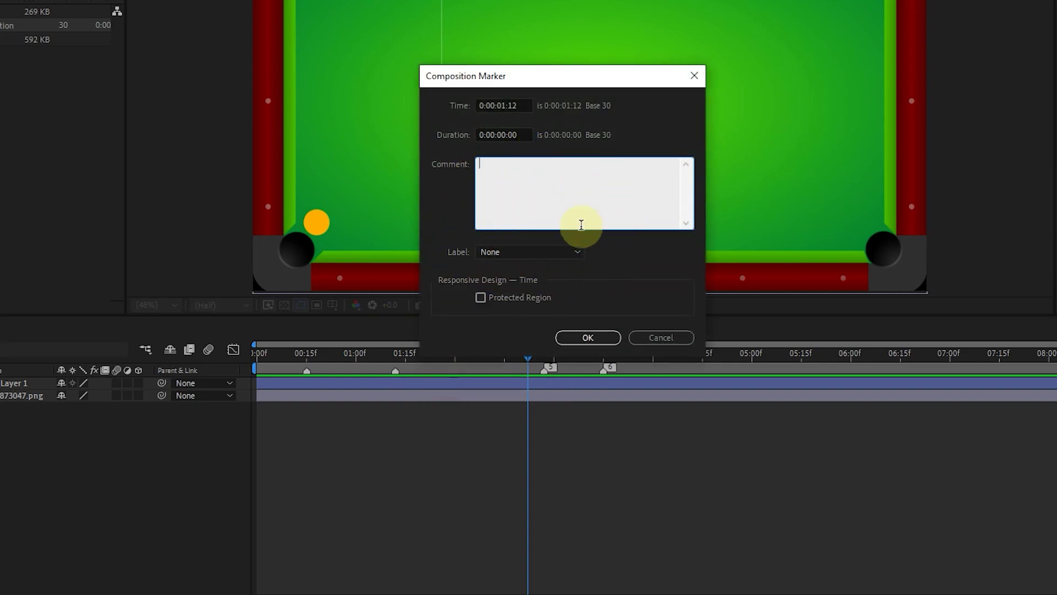
pyautogui.click(656, 338)
pyautogui.doubleClick(394, 371)
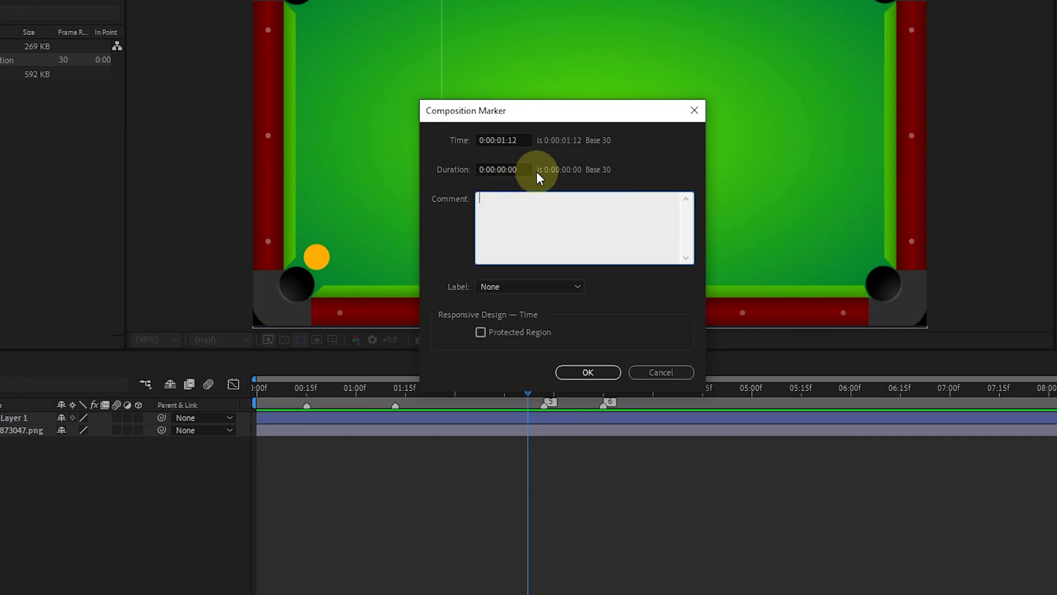
pyautogui.doubleClick(511, 170)
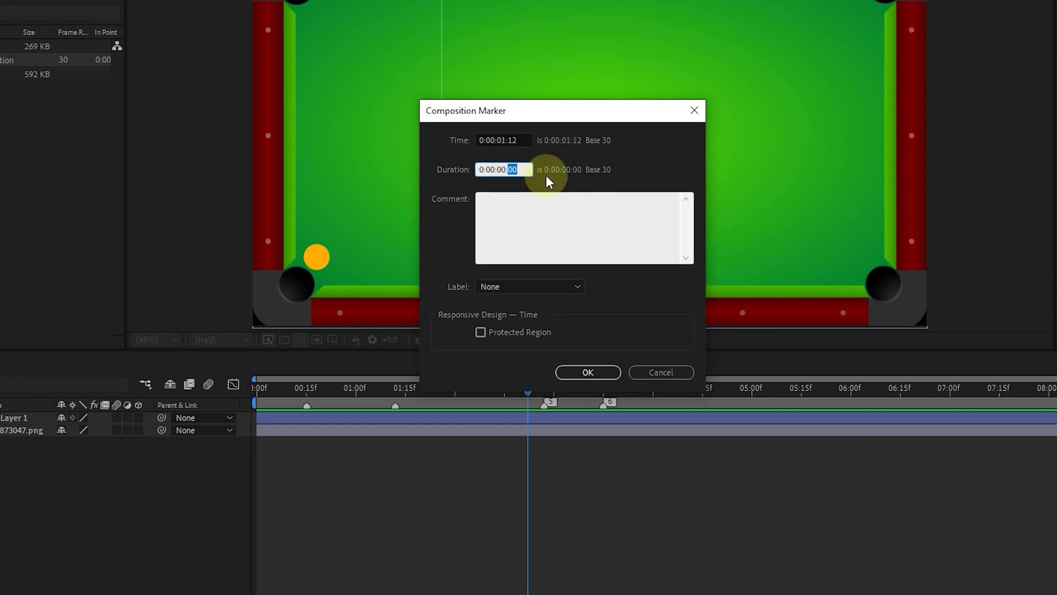
pyautogui.write('1')
pyautogui.click(523, 216)
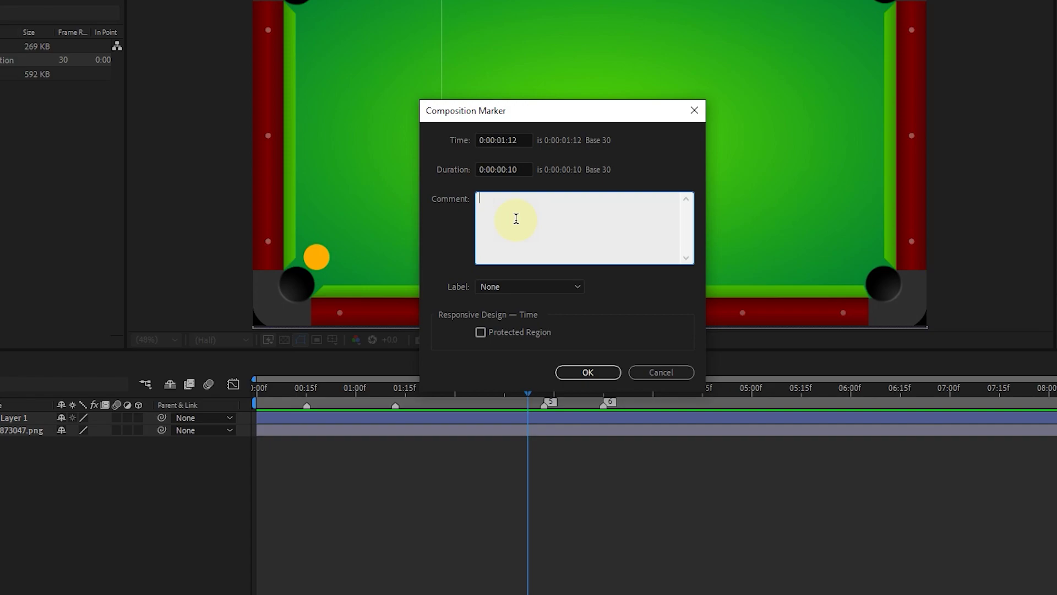
pyautogui.write('M')
pyautogui.press('capslock')
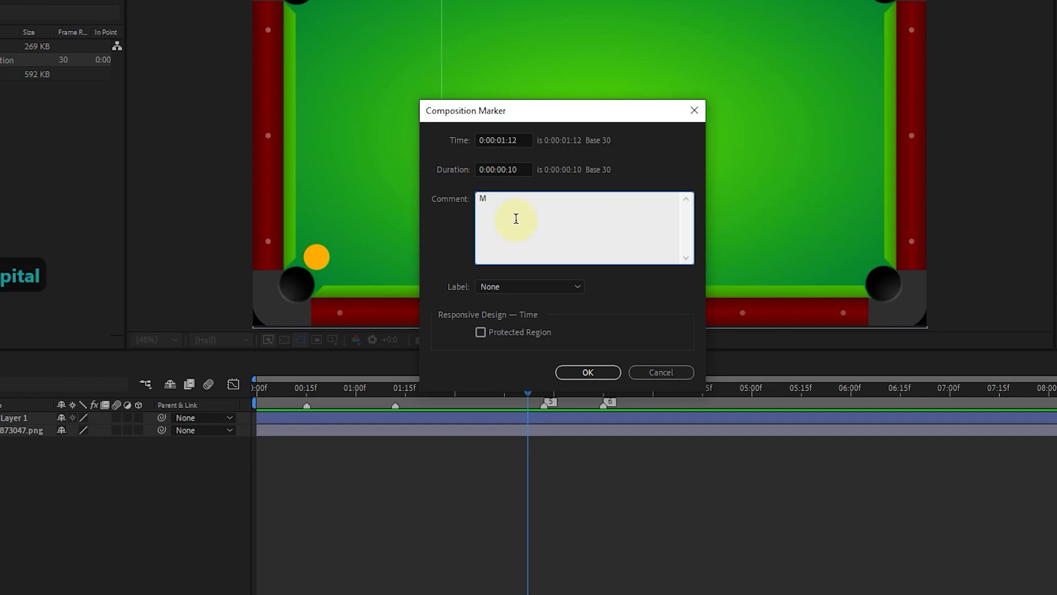
pyautogui.write('u')
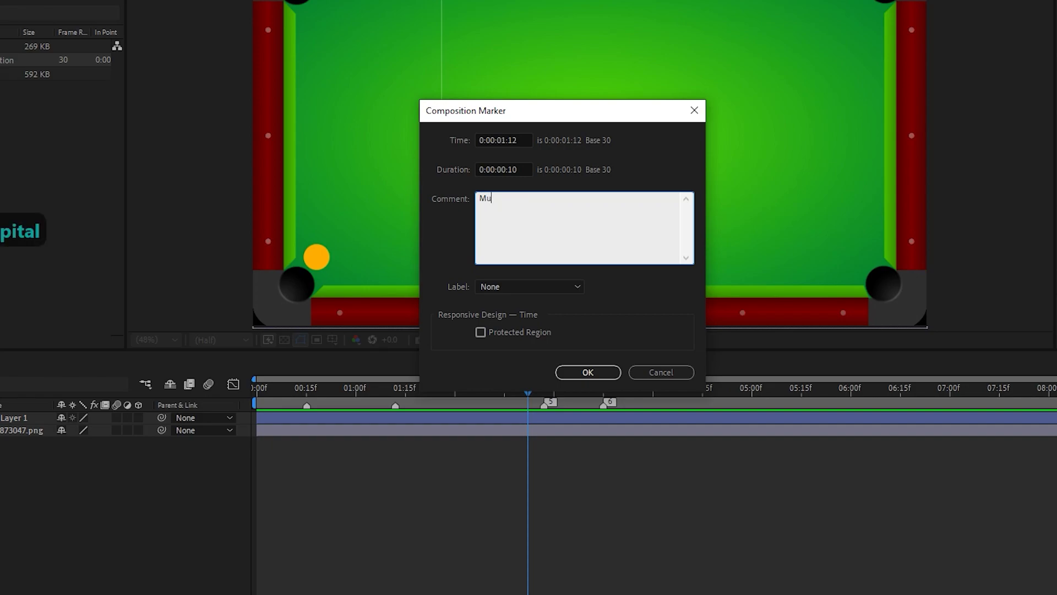
pyautogui.write('sic')
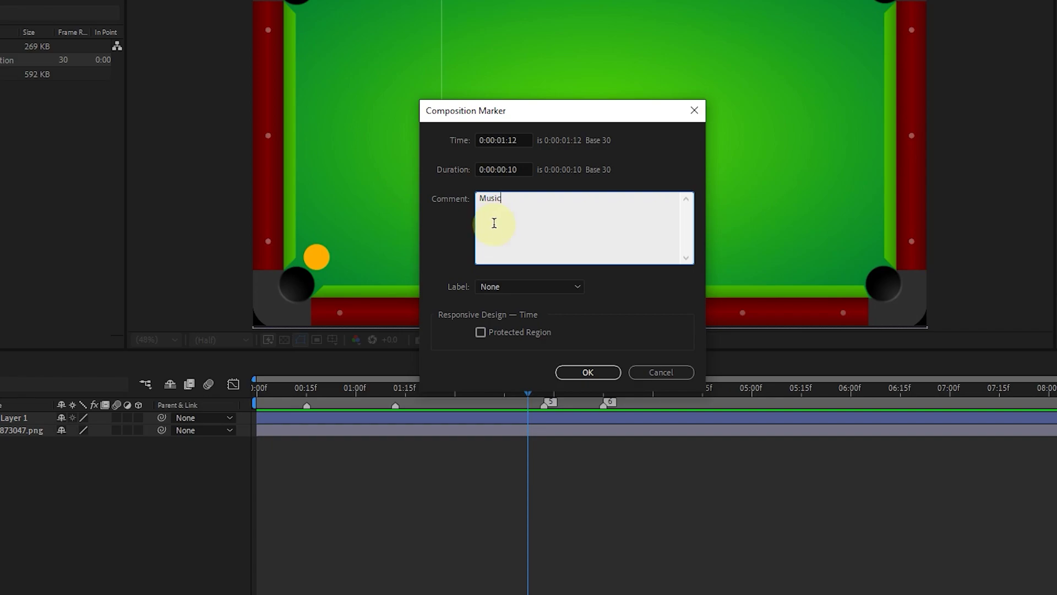
pyautogui.click(523, 287)
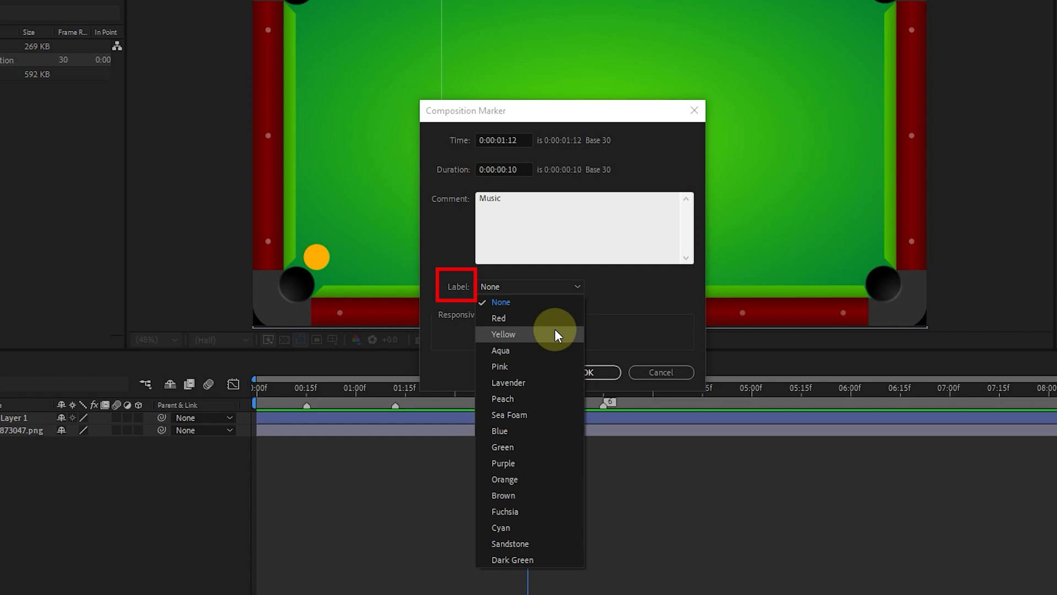
pyautogui.click(509, 322)
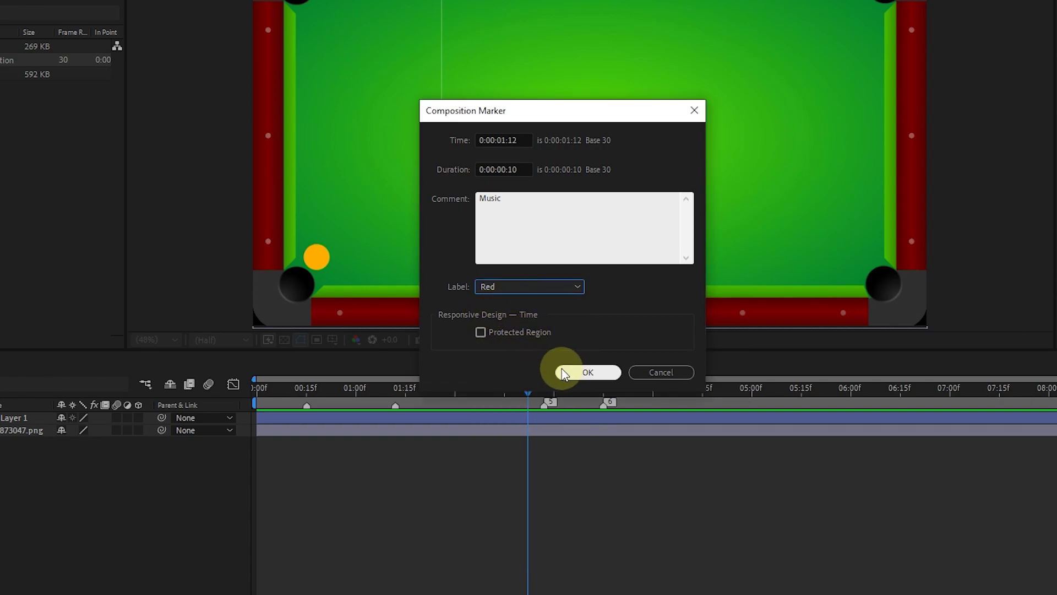
pyautogui.click(588, 372)
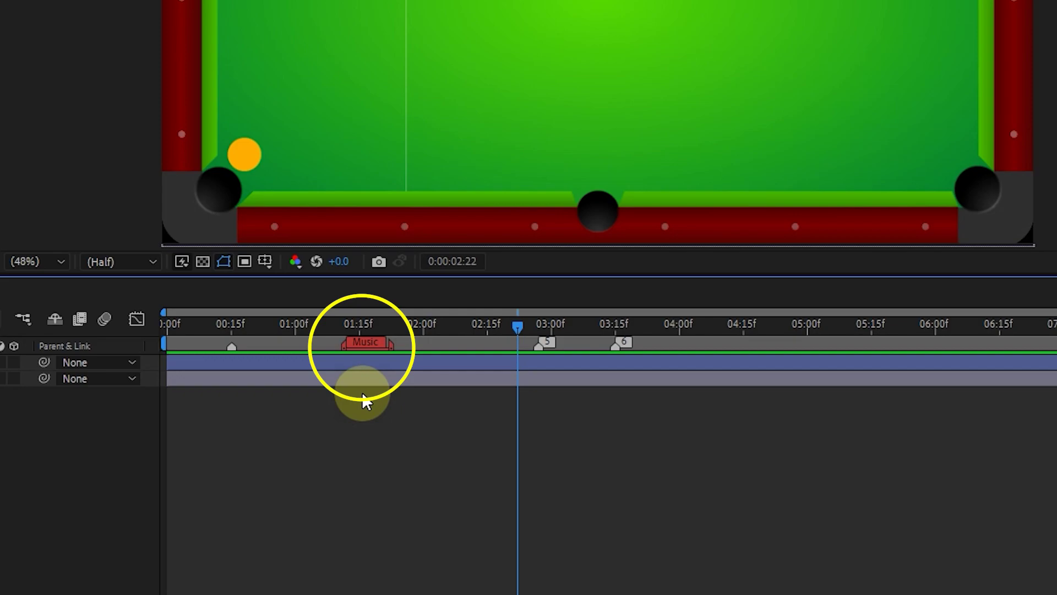
# - Select the pool-4873047.png layer and add layer markers at 02:22 and 02:07
pyautogui.click(454, 365)
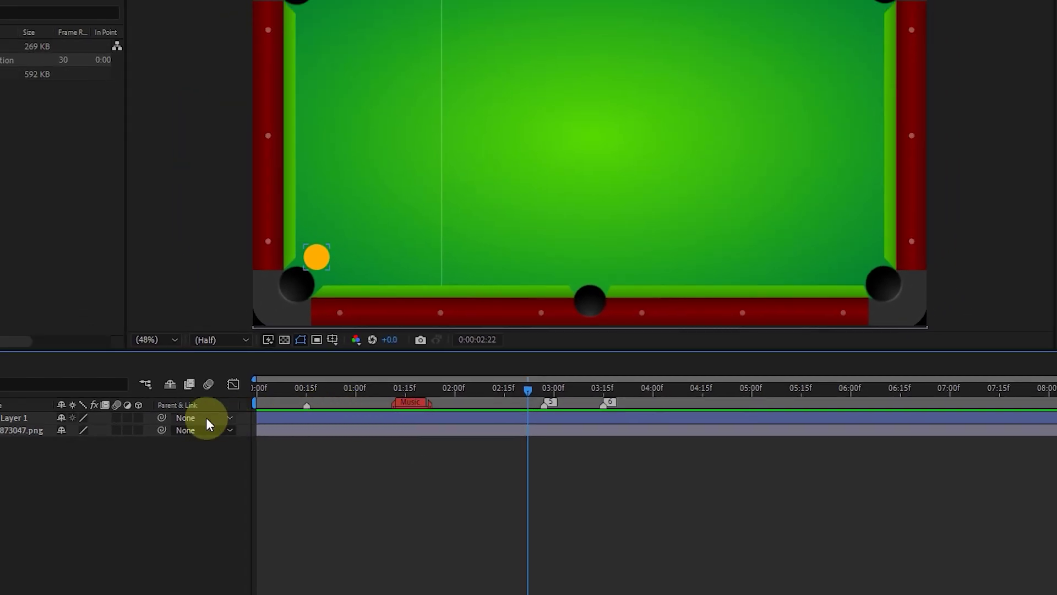
pyautogui.click(12, 428)
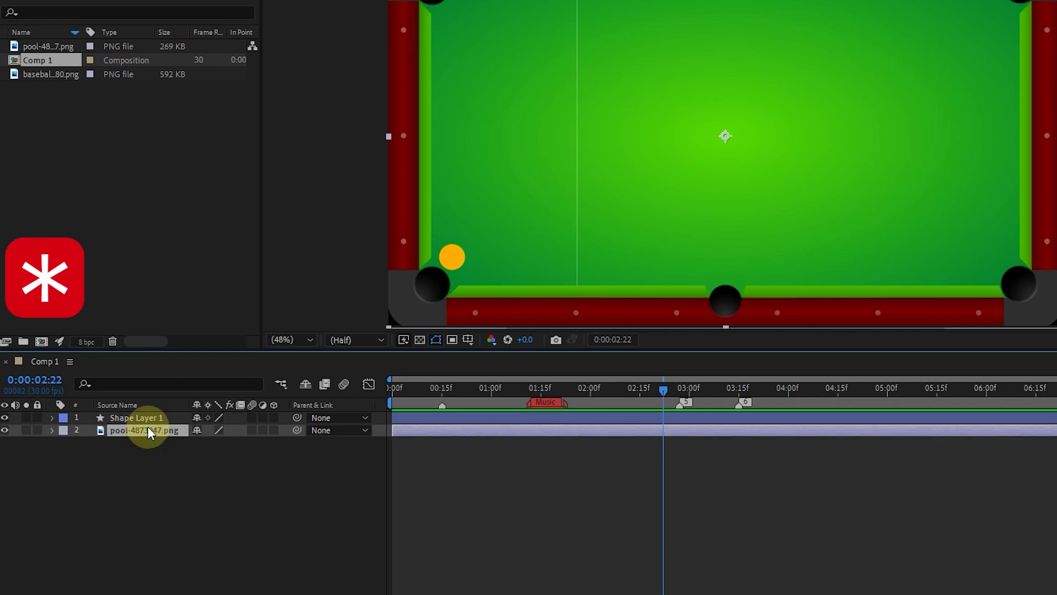
pyautogui.click(151, 418)
pyautogui.click(149, 430)
pyautogui.press('KP_Multiply')
pyautogui.moveTo(663, 390); pyautogui.dragTo(587, 393)
pyautogui.press('KP_Multiply')
pyautogui.press('KP_Multiply')
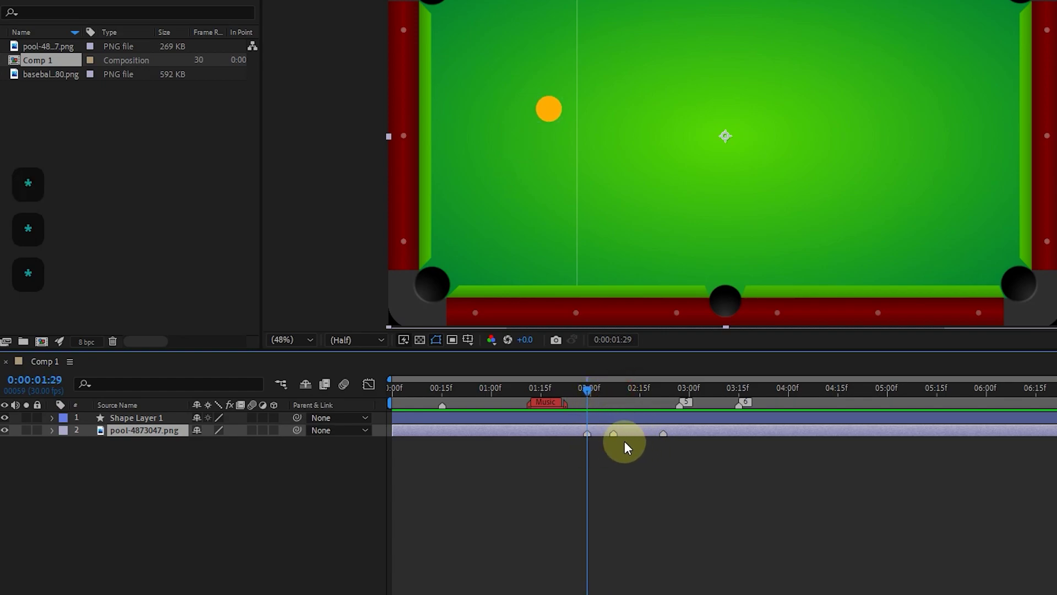
pyautogui.rightClick(613, 434)
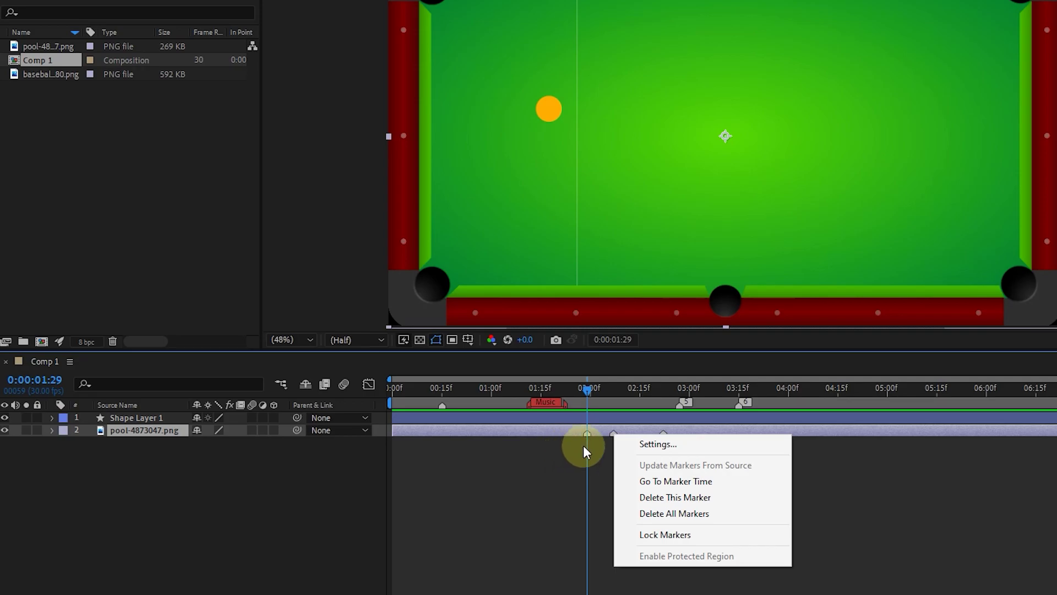
pyautogui.click(605, 446)
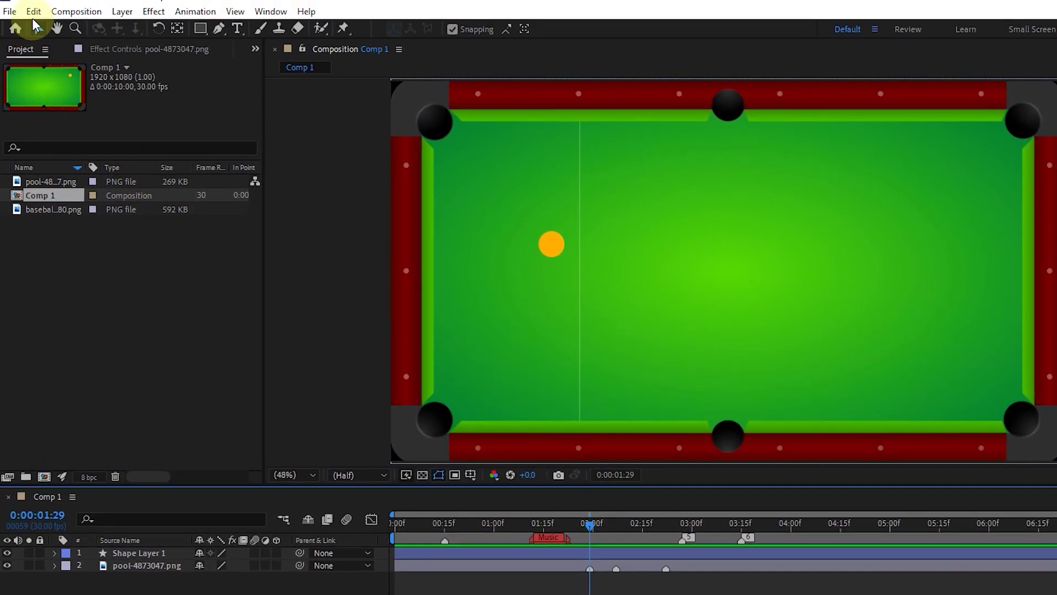
# - In Preferences > Labels, set the Comment marker label to Green and apply
pyautogui.click(34, 8)
pyautogui.moveTo(160, 433)
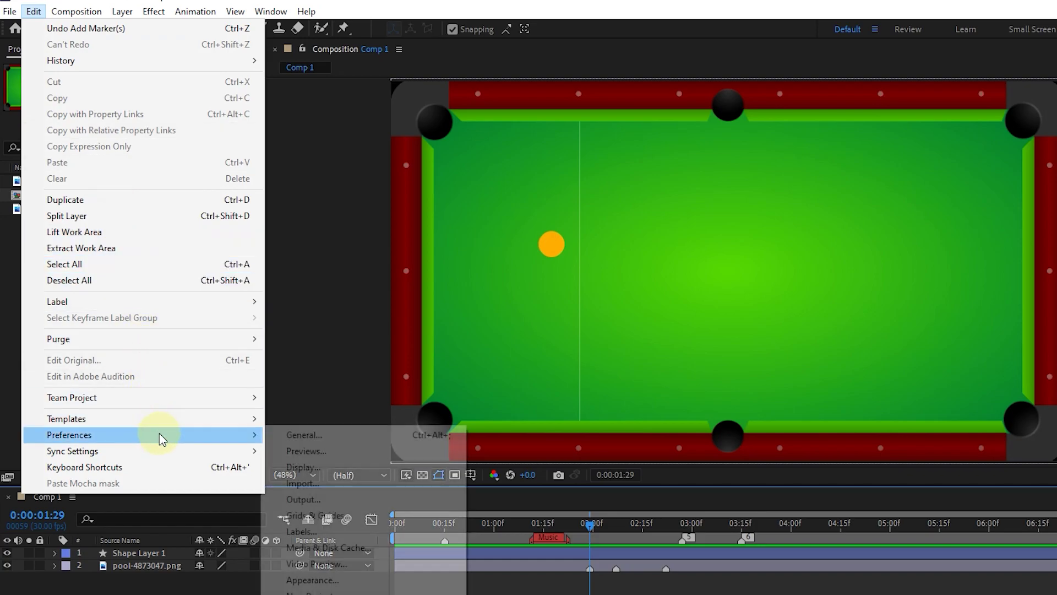
pyautogui.click(306, 530)
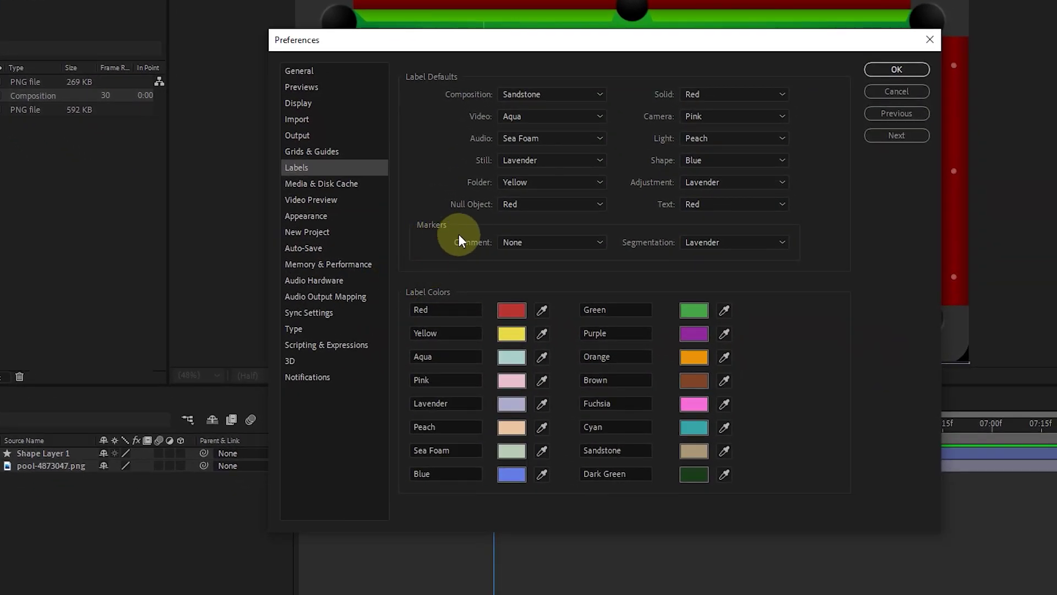
pyautogui.click(523, 241)
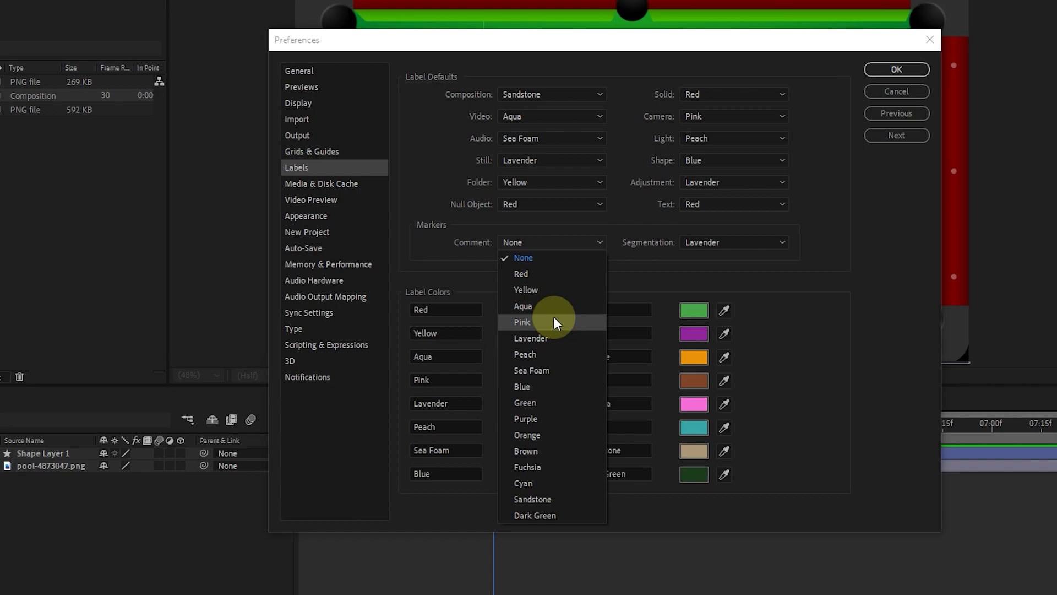
pyautogui.click(528, 401)
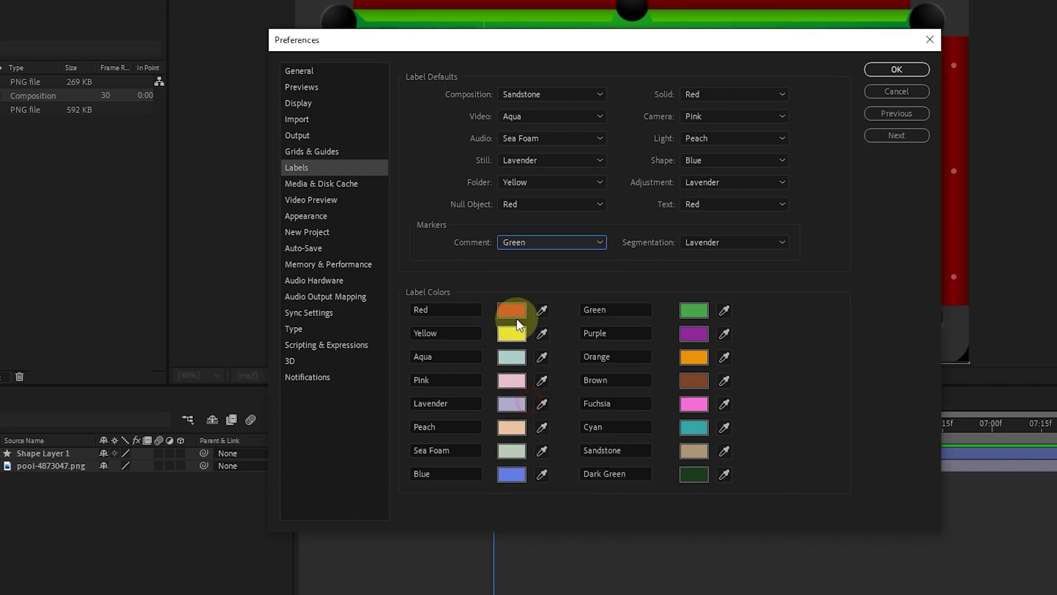
pyautogui.click(896, 69)
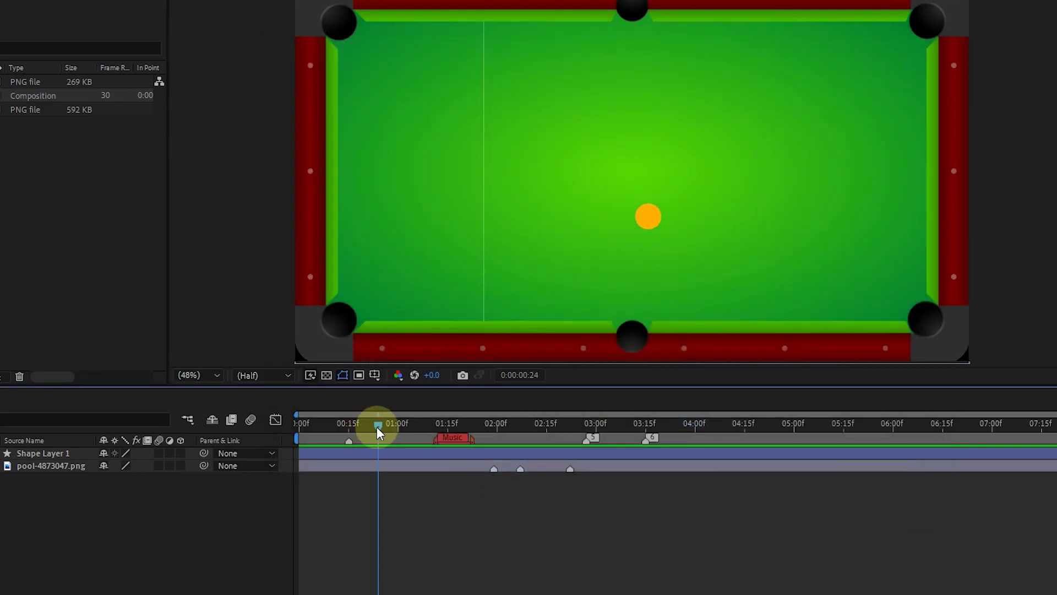